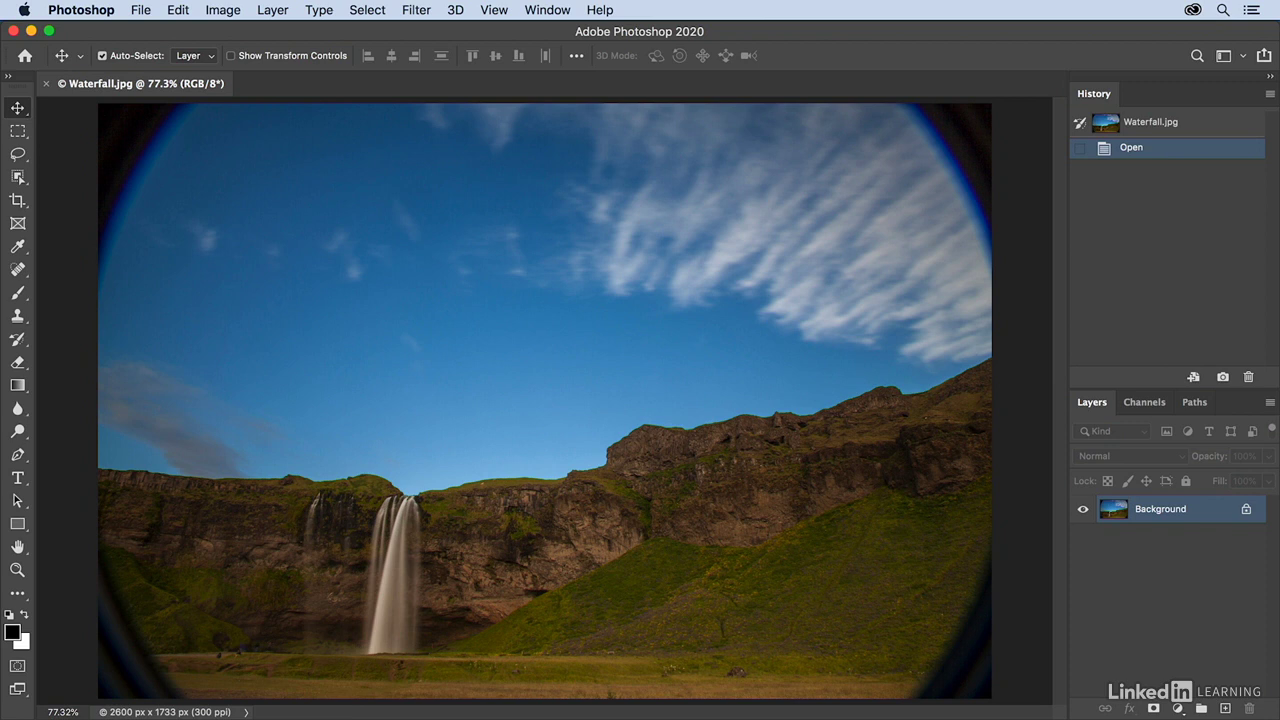
# Frame a crop box around the waterfall, cliffs and sky, positioned to exclude the dark lens corners
pyautogui.press('c')
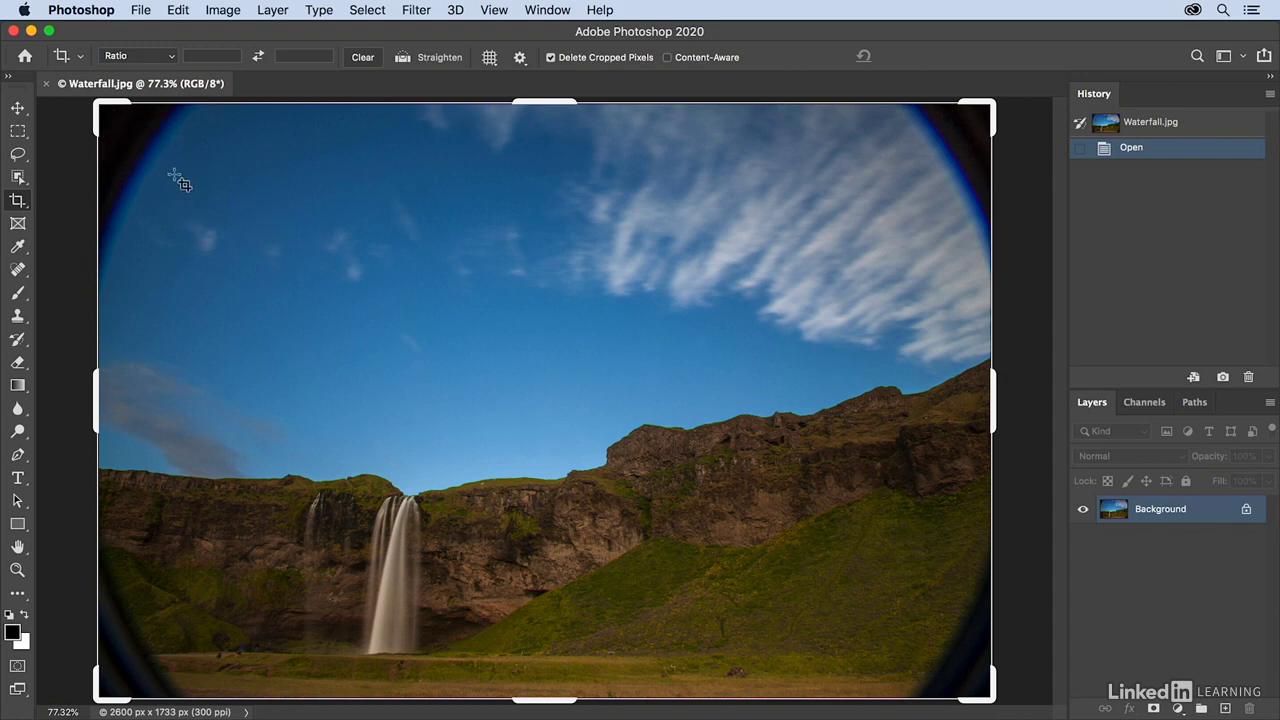
pyautogui.moveTo(175, 176); pyautogui.dragTo(913, 629)
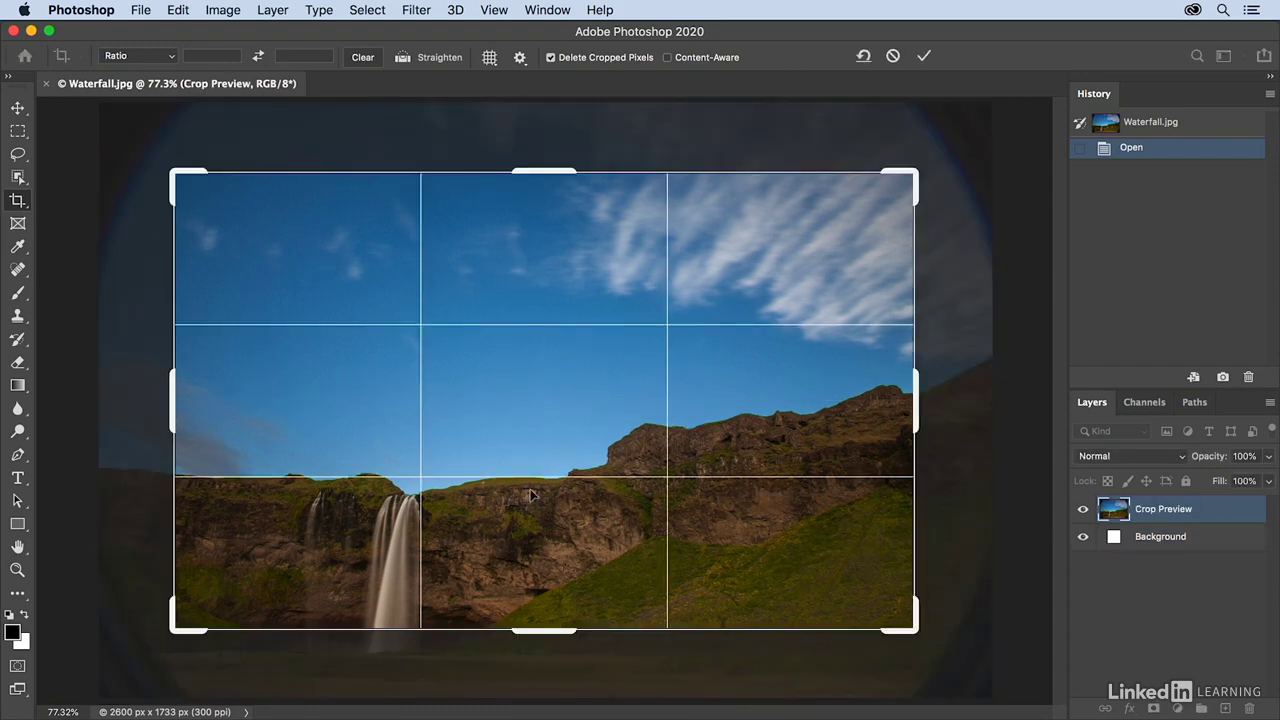
pyautogui.moveTo(540, 510); pyautogui.dragTo(536, 470)
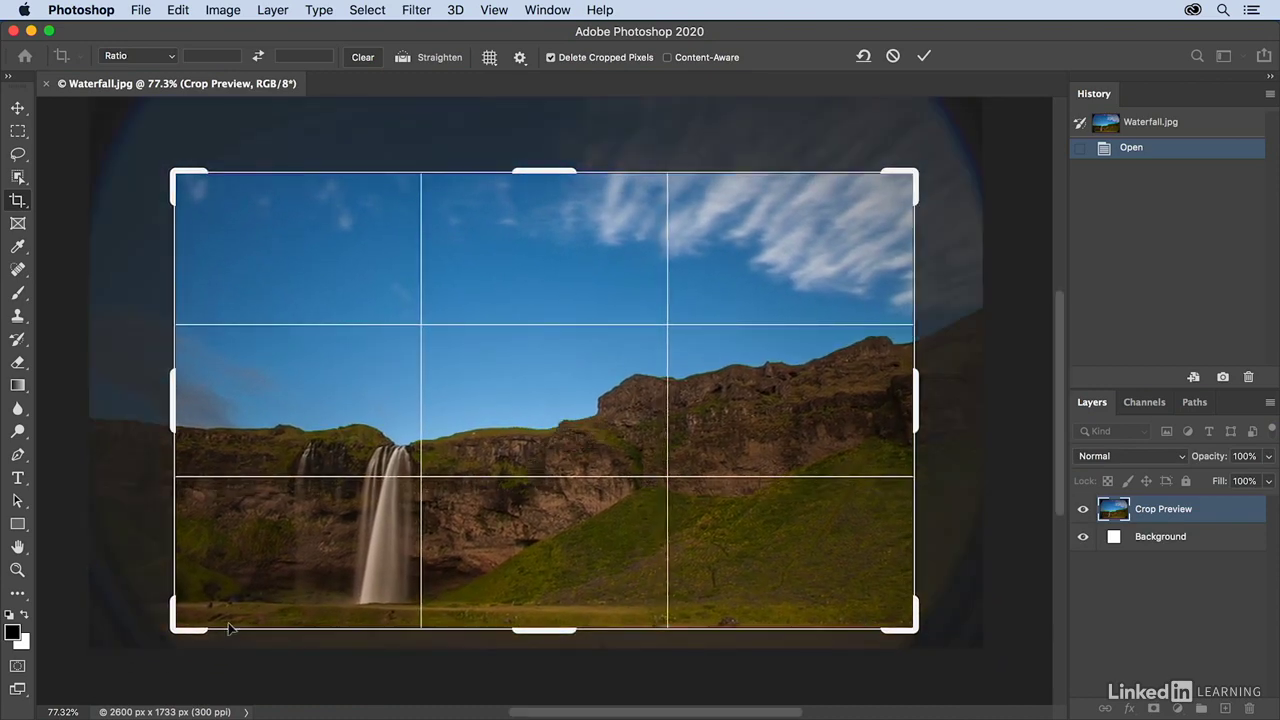
pyautogui.moveTo(180, 632)
pyautogui.mouseDown()
pyautogui.moveTo(223, 608)
pyautogui.moveTo(195, 635)
pyautogui.moveTo(200, 617)
pyautogui.moveTo(229, 610)
pyautogui.moveTo(386, 614)
pyautogui.moveTo(185, 632)
pyautogui.moveTo(190, 532)
pyautogui.moveTo(187, 636)
pyautogui.moveTo(196, 625)
pyautogui.mouseUp()
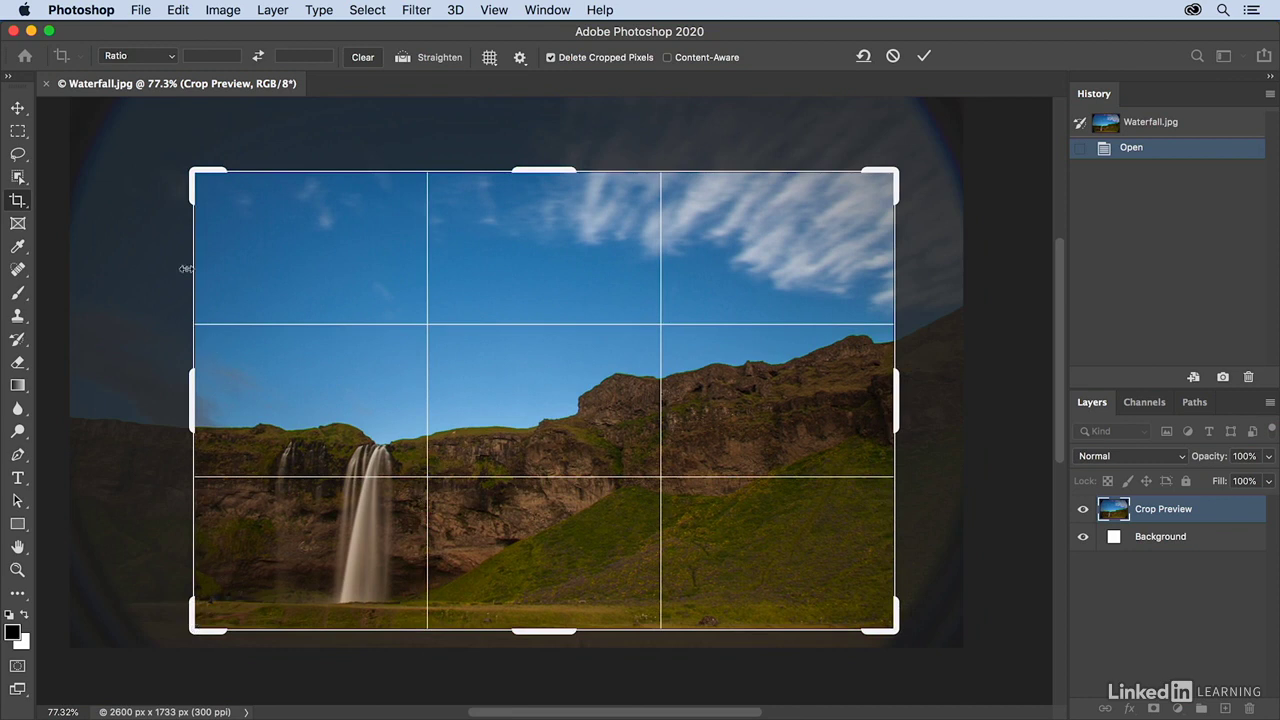
# Try the 2:3 (4:6) crop ratio swapped to 3:2 landscape, and clear the ratio values
pyautogui.click(137, 56)
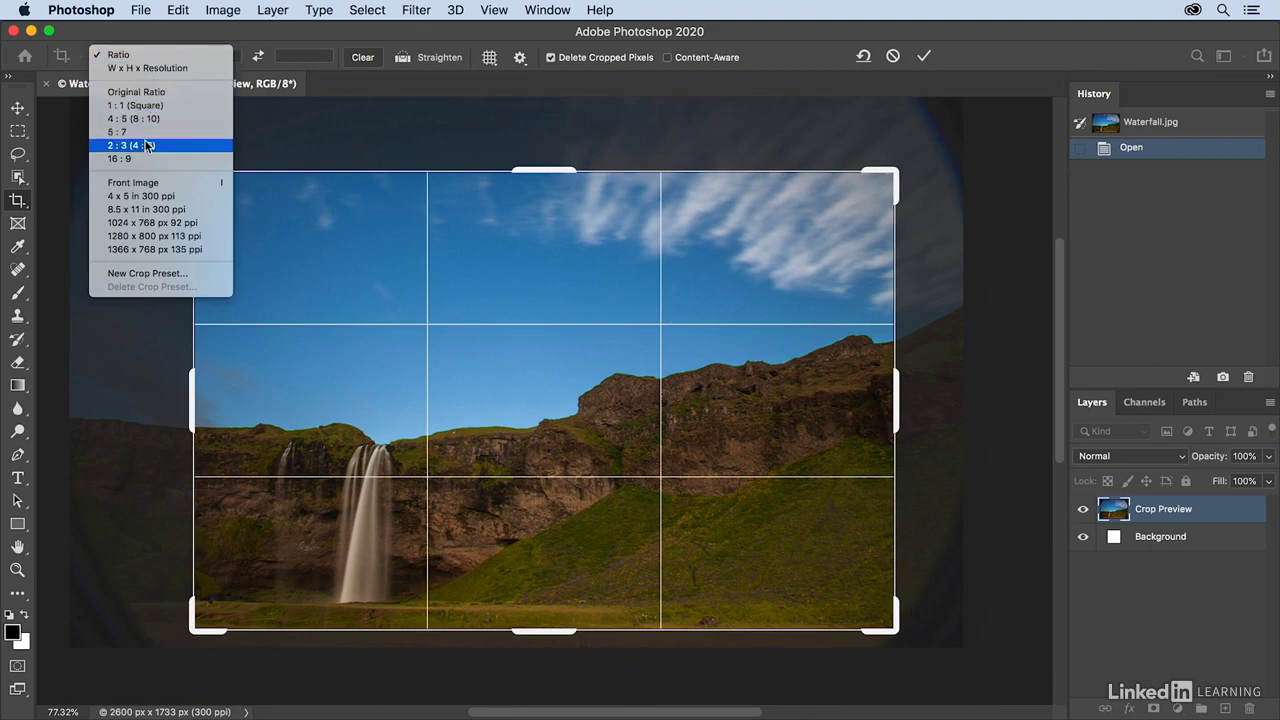
pyautogui.click(110, 145)
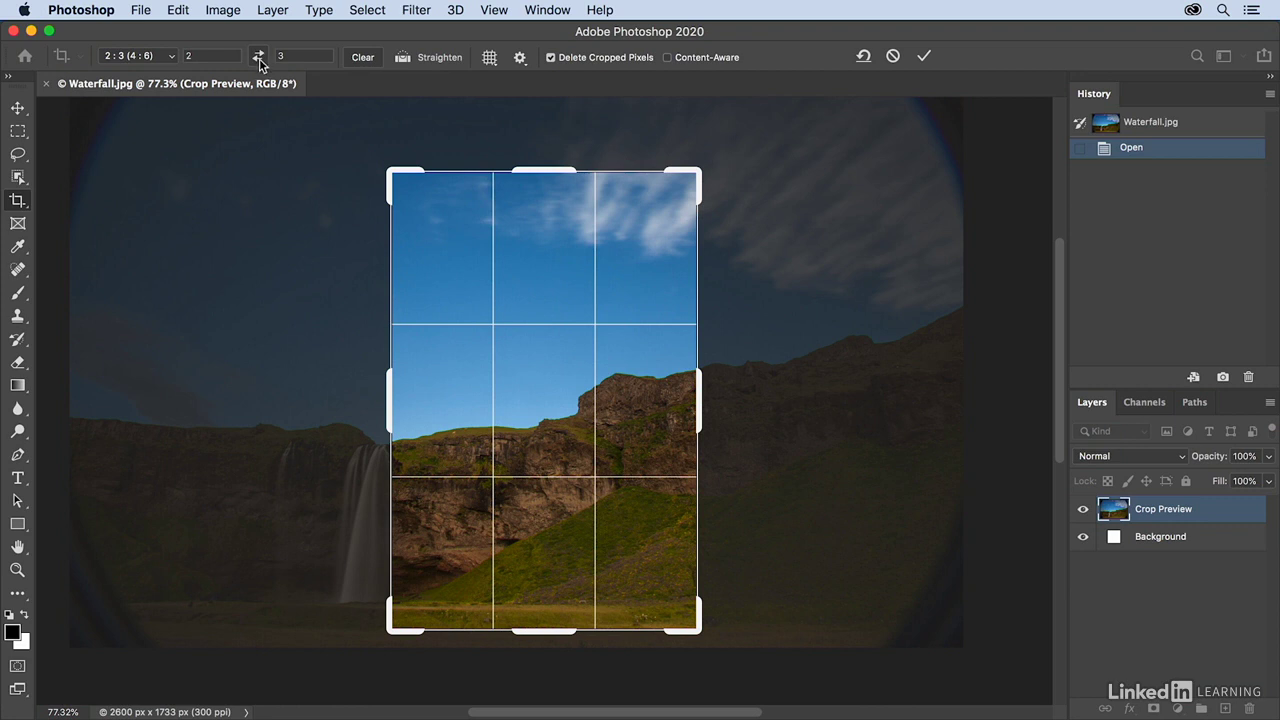
pyautogui.click(259, 58)
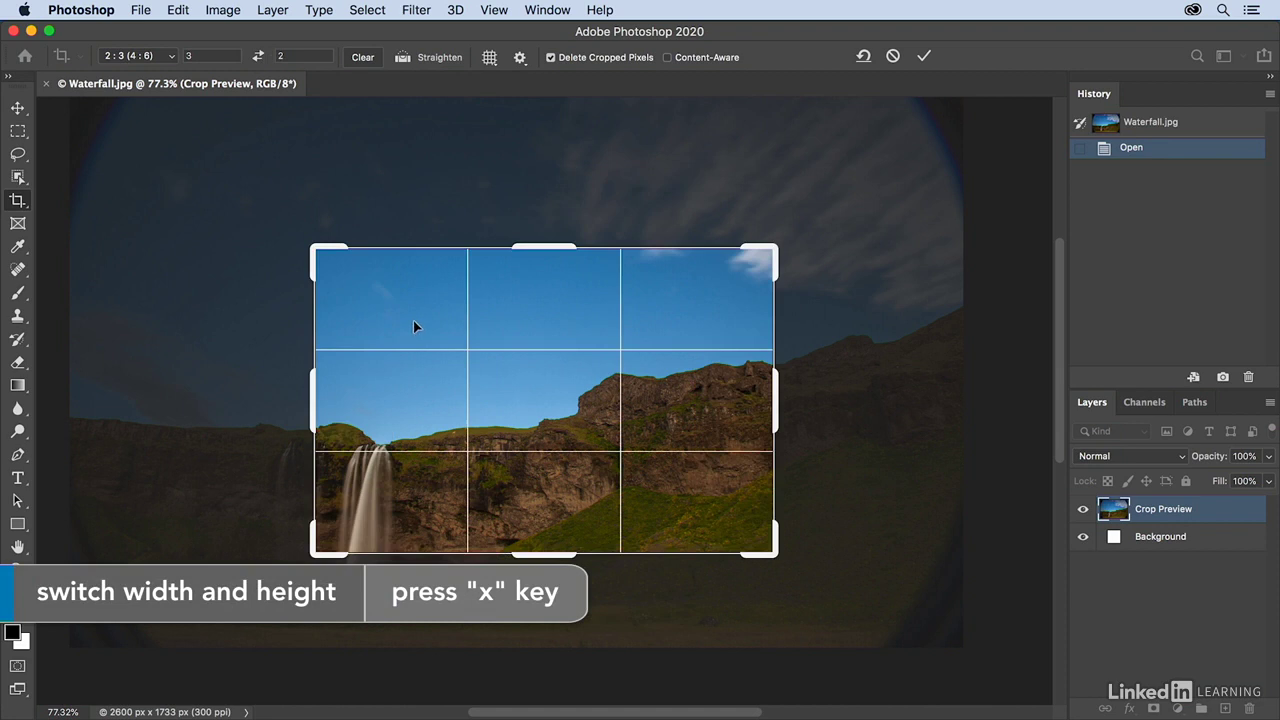
pyautogui.click(359, 57)
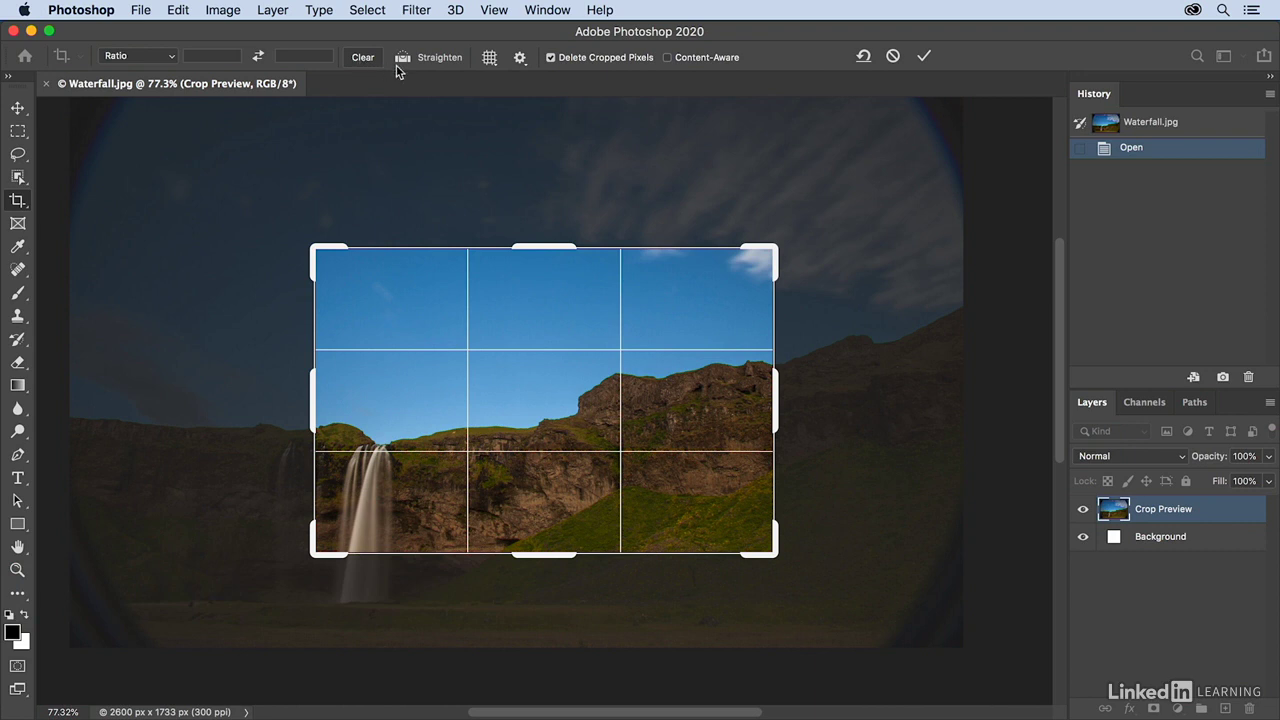
# Change the crop overlay to Grid and cycle through the other overlays back to Rule of Thirds
pyautogui.click(490, 59)
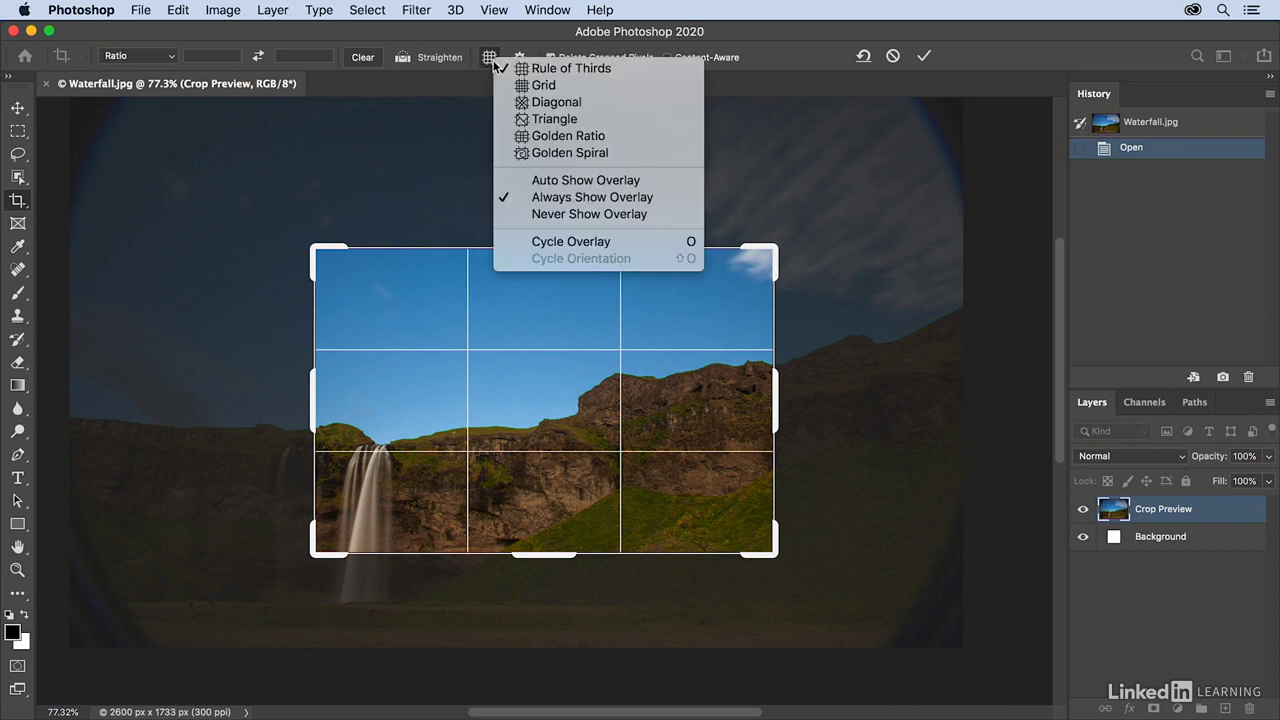
pyautogui.click(557, 91)
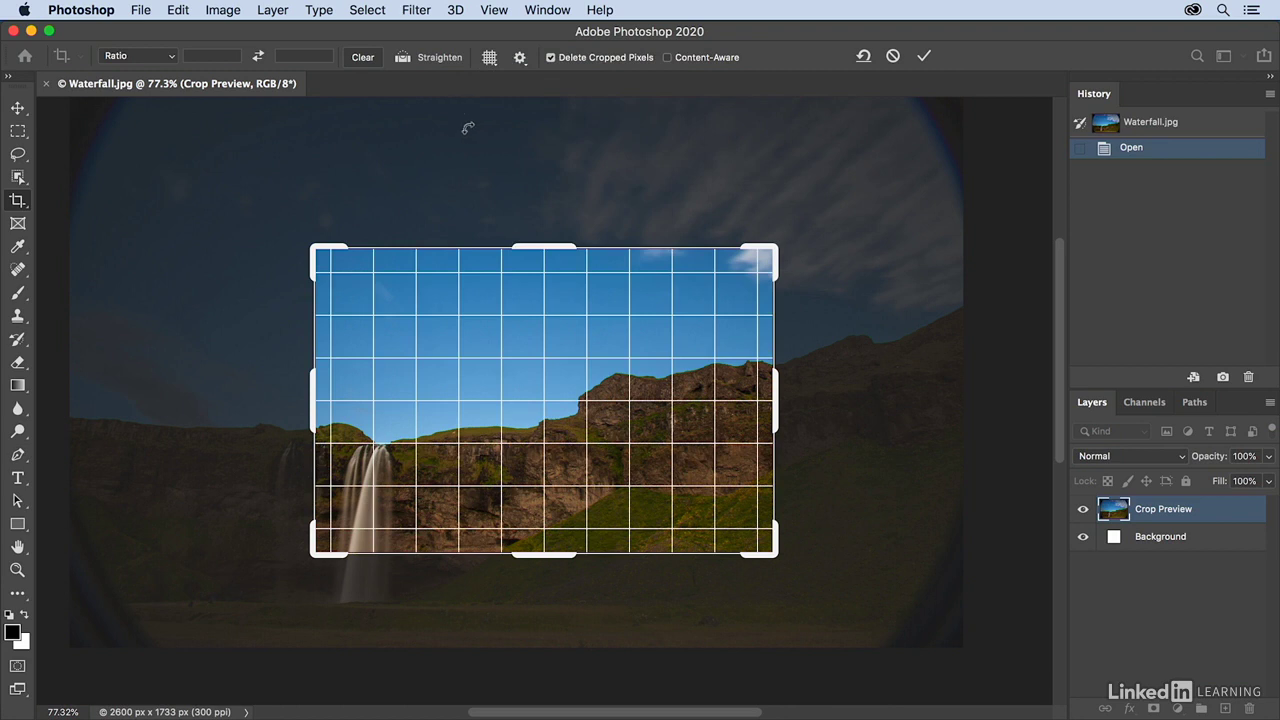
pyautogui.press('o')
pyautogui.press('o')
pyautogui.press('o')
pyautogui.press('o')
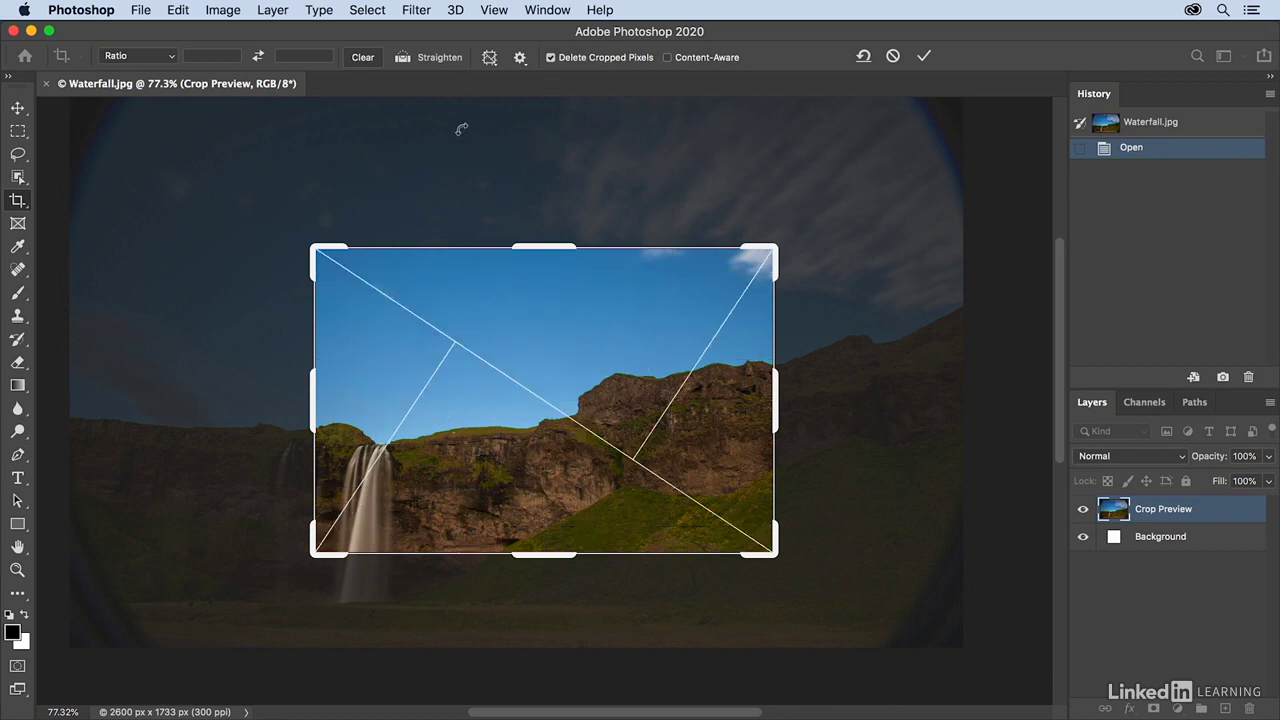
pyautogui.press('o')
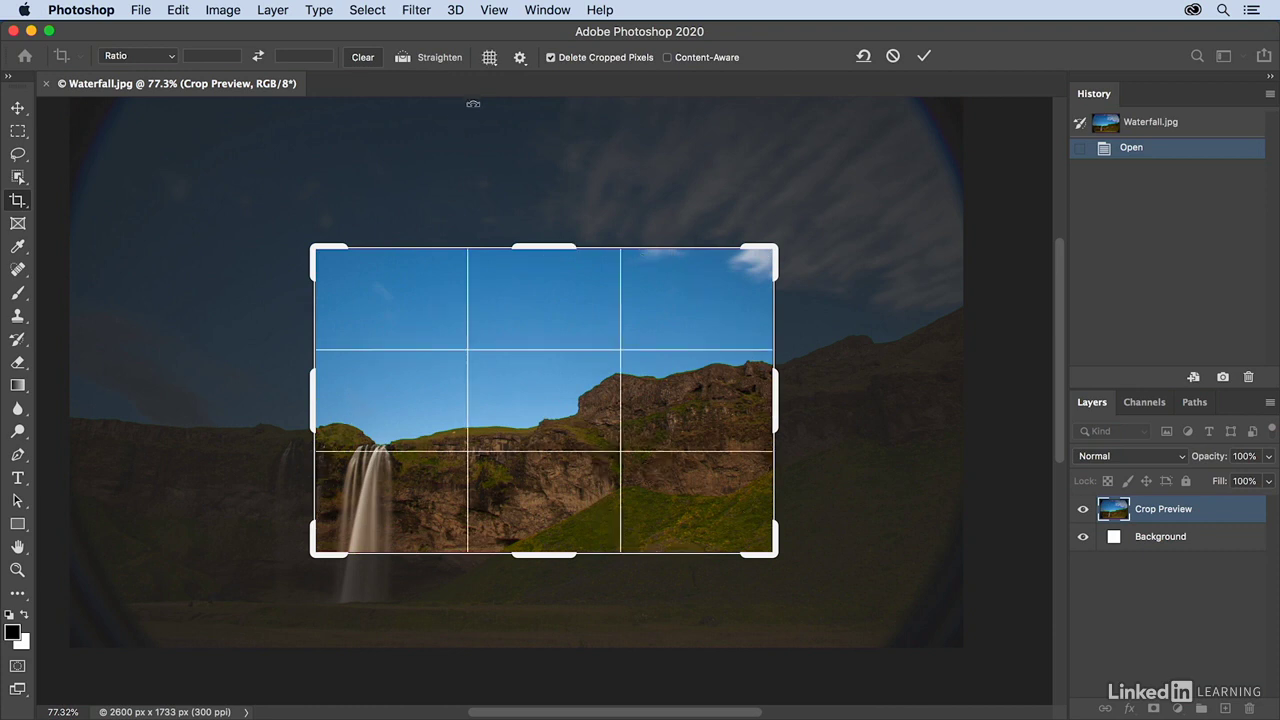
# Set the crop guides to Auto Show Overlay and enlarge the crop box to about 1891 x 1585 px
pyautogui.click(490, 58)
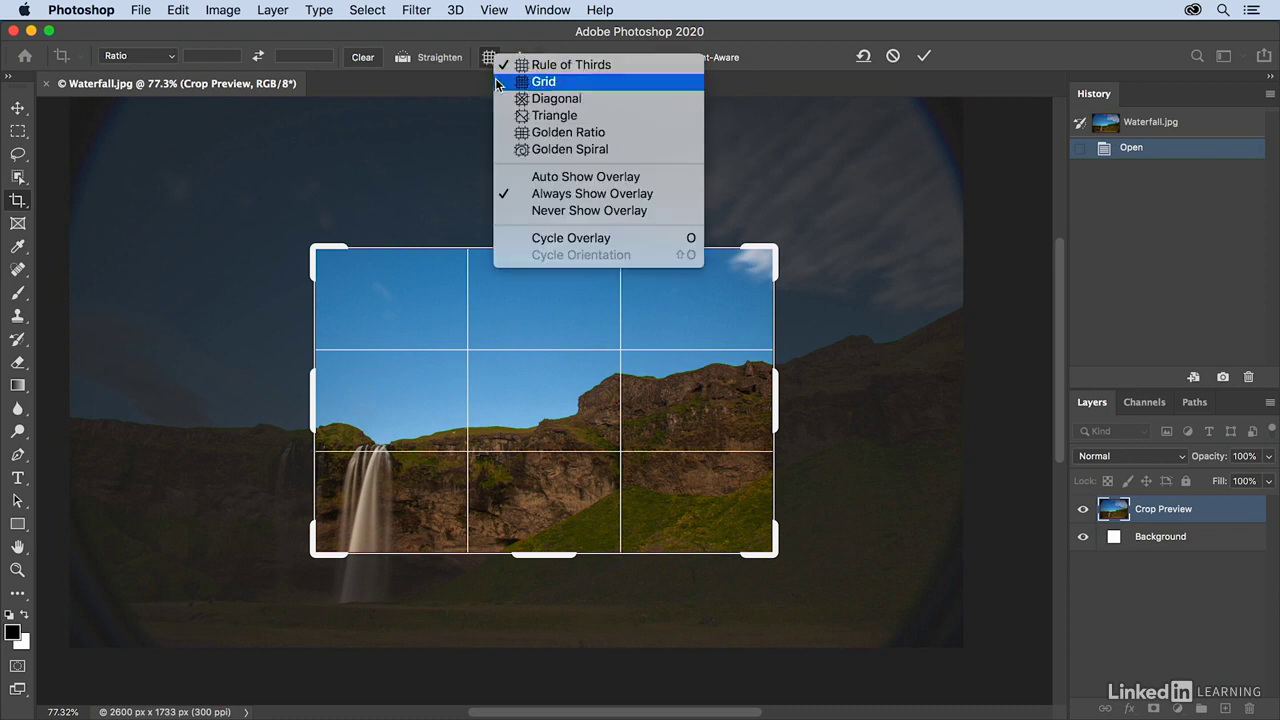
pyautogui.click(532, 178)
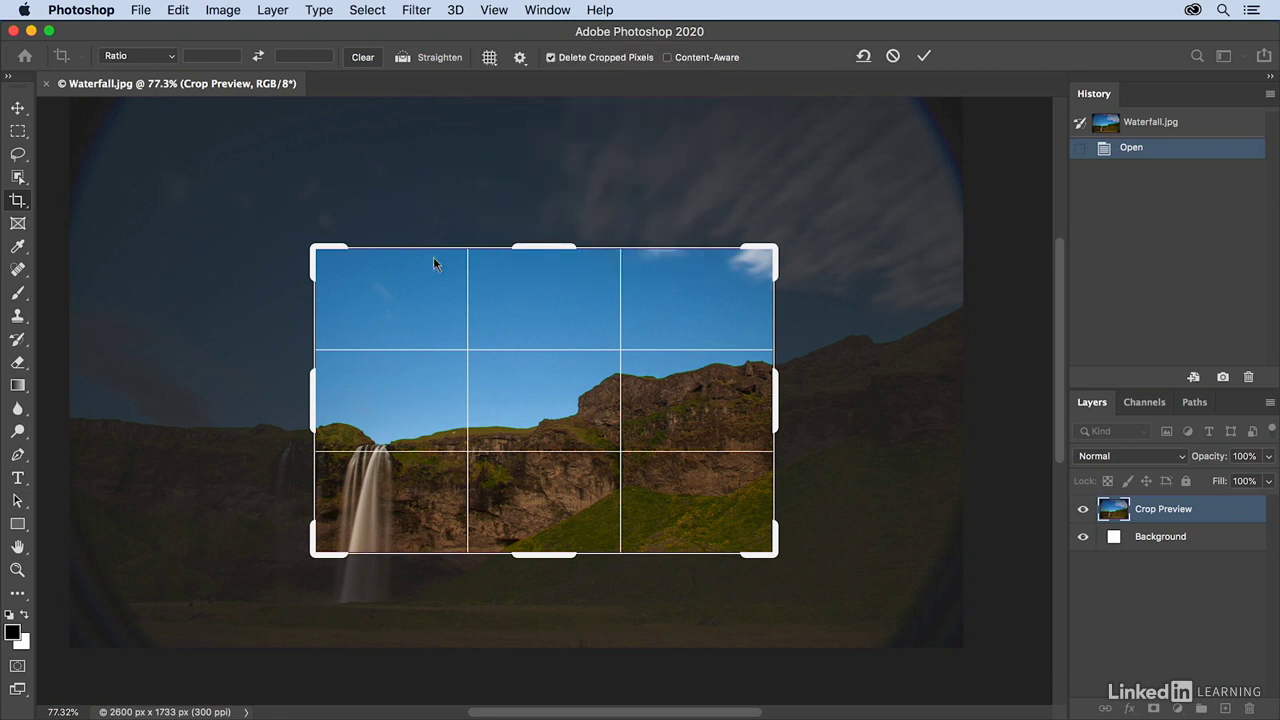
pyautogui.moveTo(314, 551); pyautogui.dragTo(256, 646)
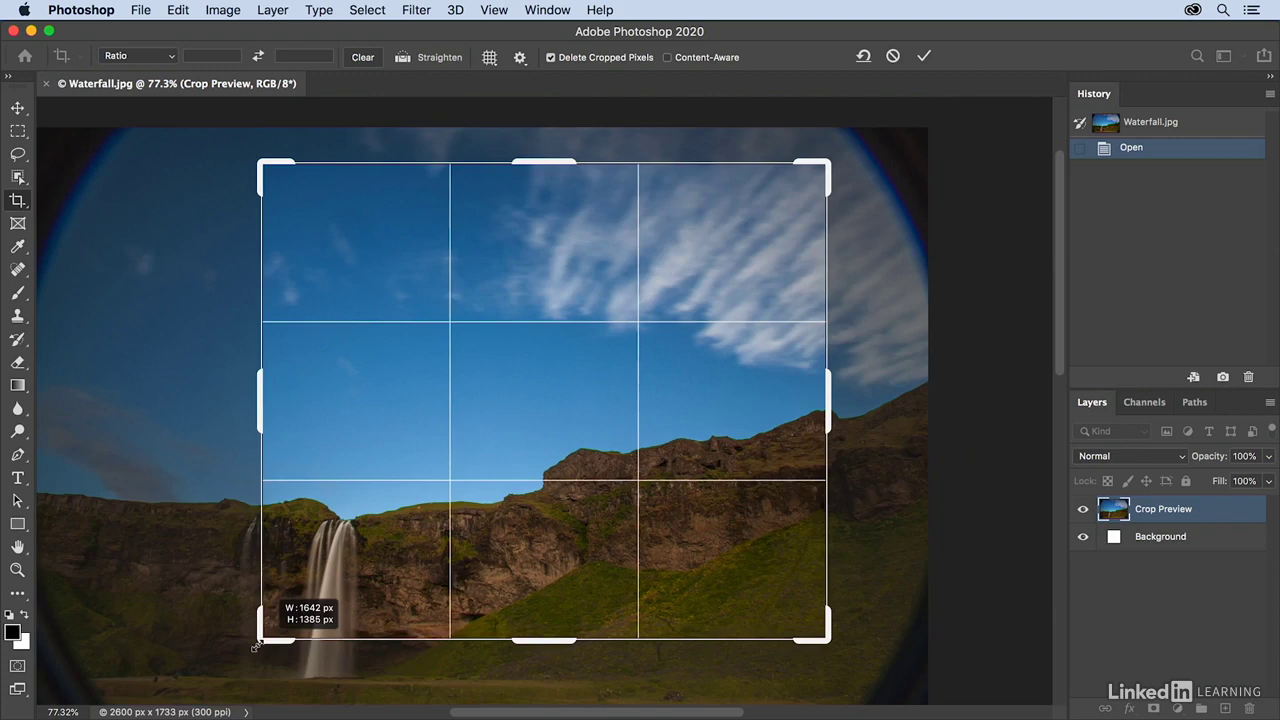
pyautogui.moveTo(256, 646); pyautogui.dragTo(219, 664)
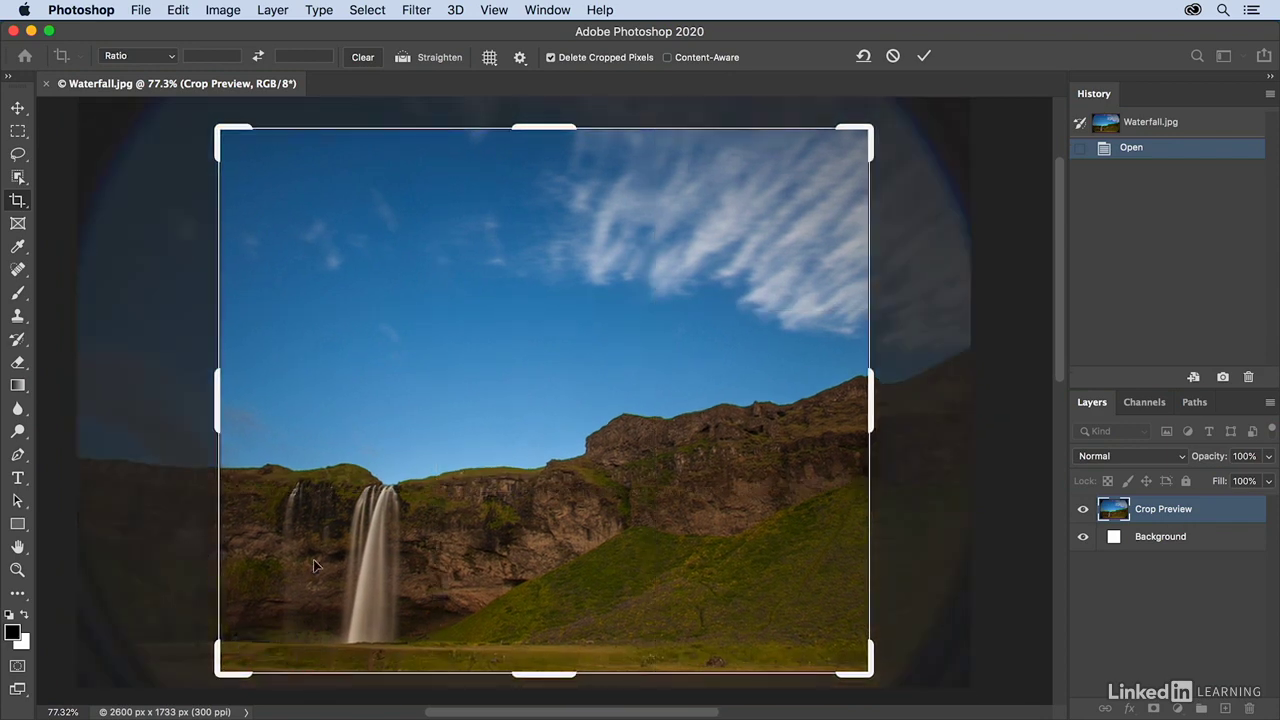
# Turn Show Cropped Area off and back on, and slightly increase the crop shield's opacity
pyautogui.click(521, 58)
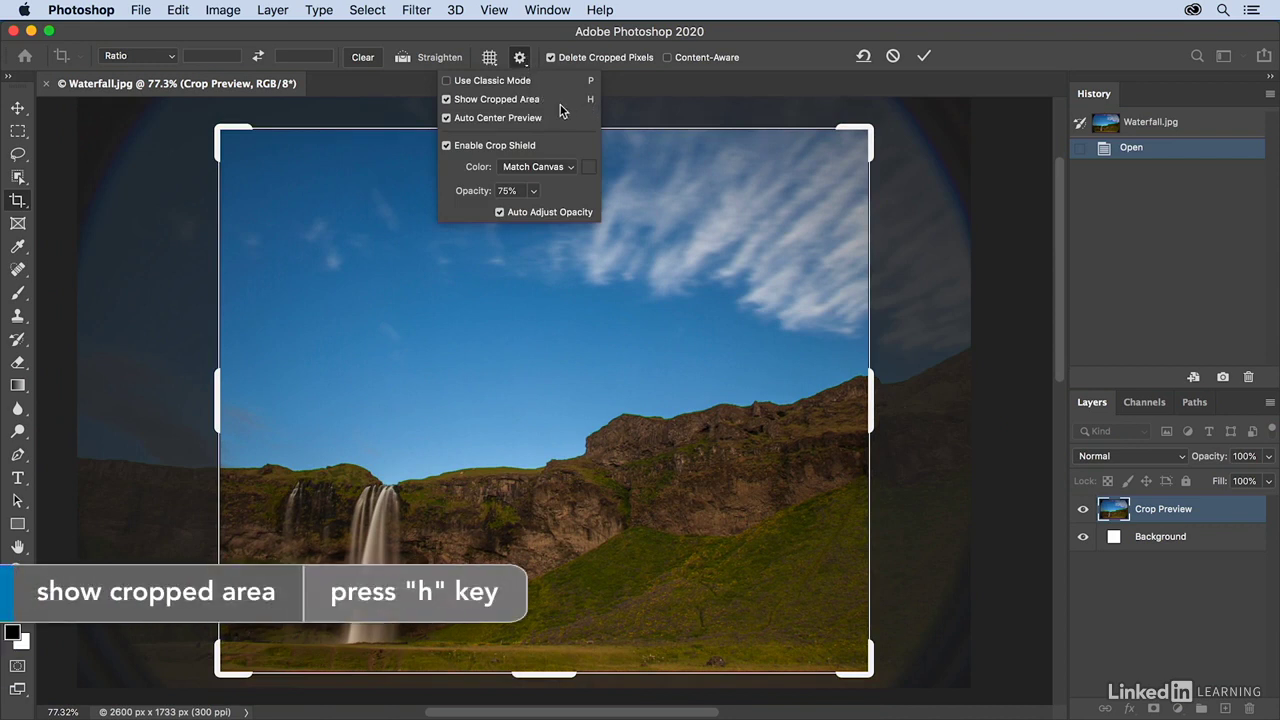
pyautogui.click(445, 100)
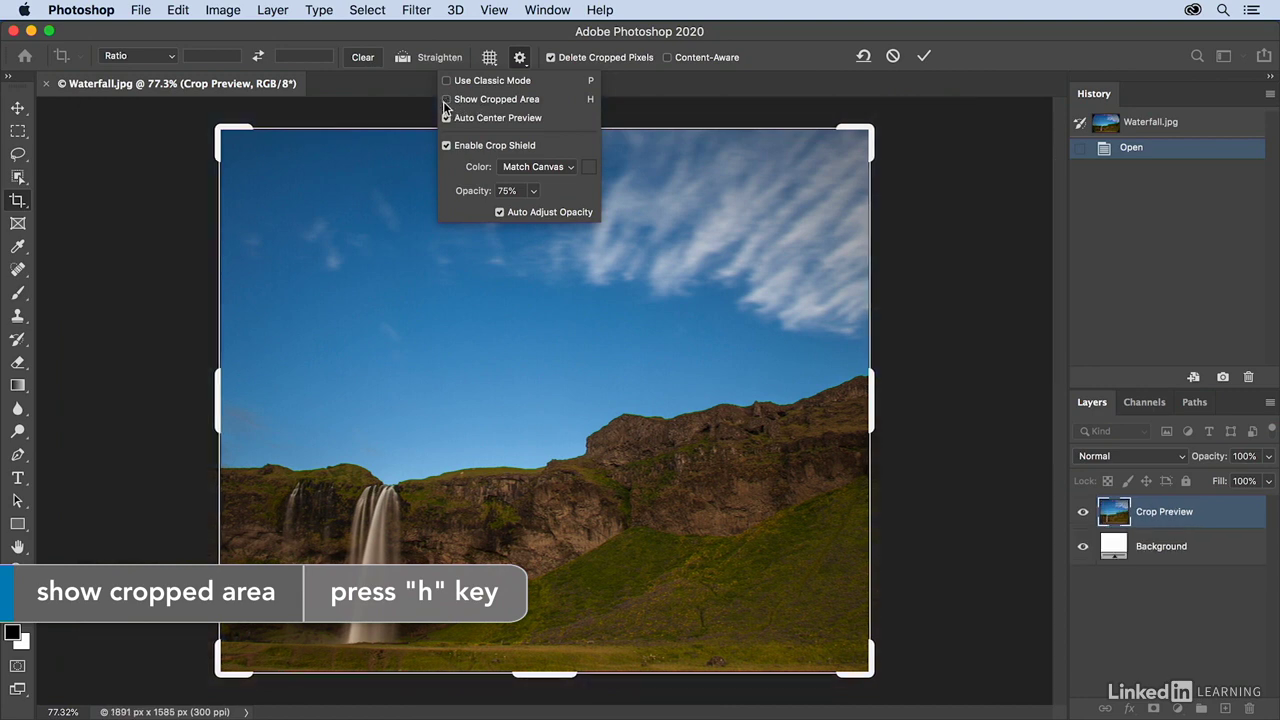
pyautogui.click(447, 100)
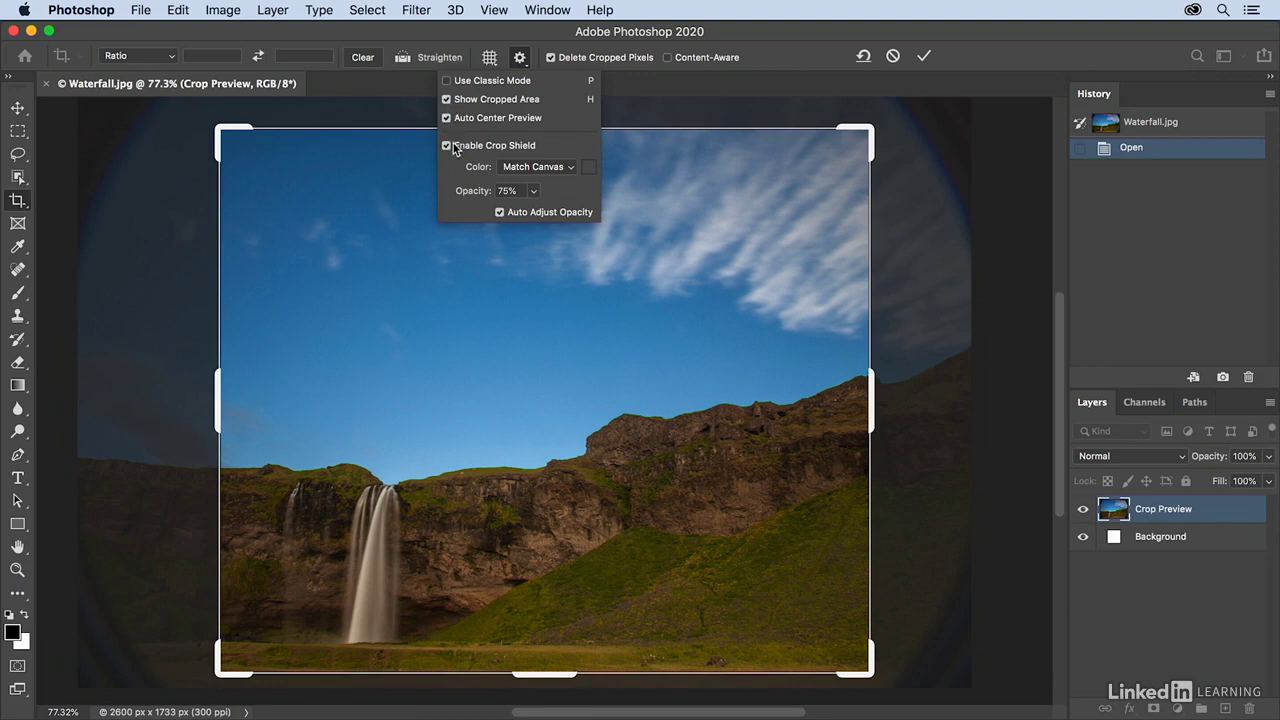
pyautogui.click(534, 191)
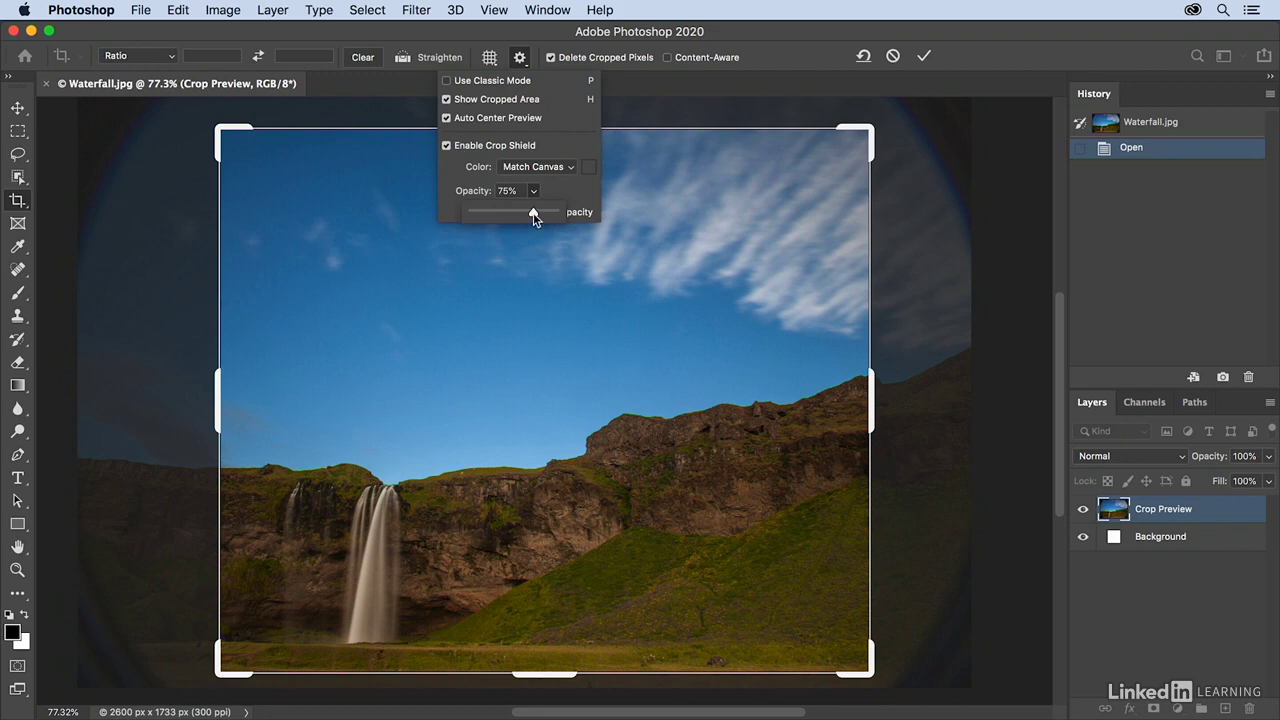
pyautogui.moveTo(533, 212)
pyautogui.mouseDown()
pyautogui.moveTo(503, 218)
pyautogui.moveTo(552, 210)
pyautogui.moveTo(540, 214)
pyautogui.mouseUp()
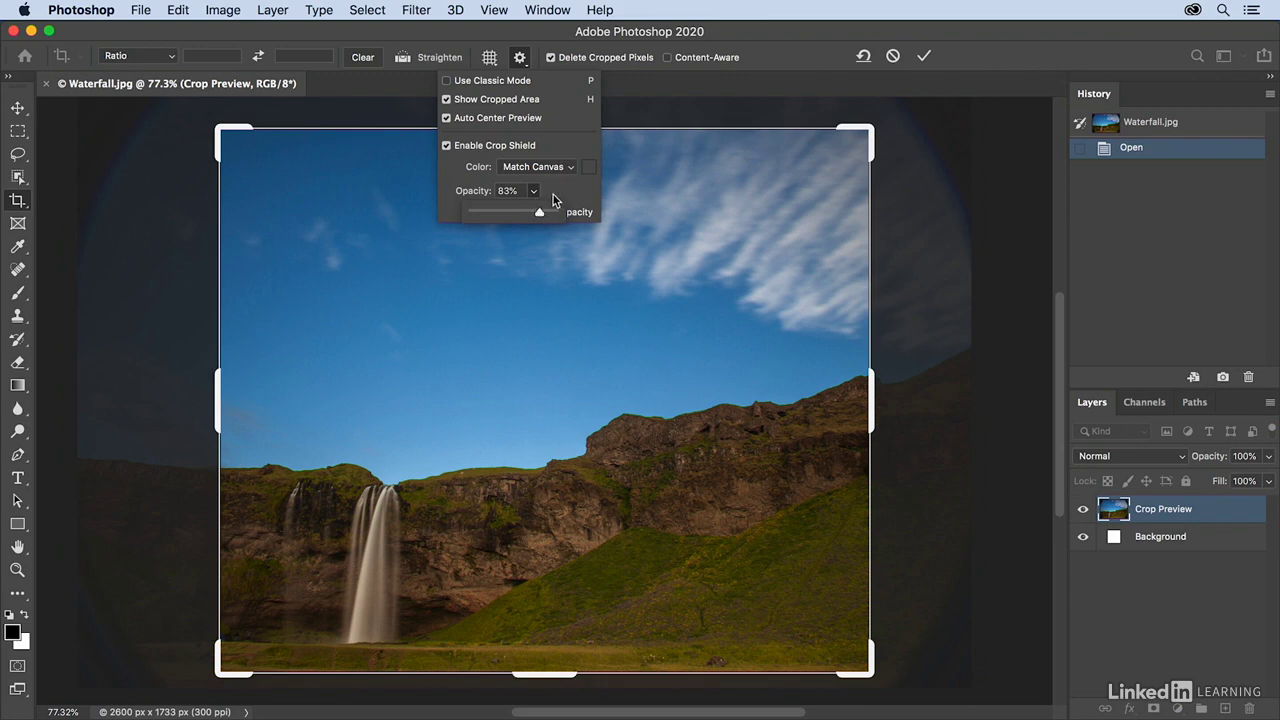
pyautogui.moveTo(543, 217); pyautogui.dragTo(538, 216)
pyautogui.press('Return')
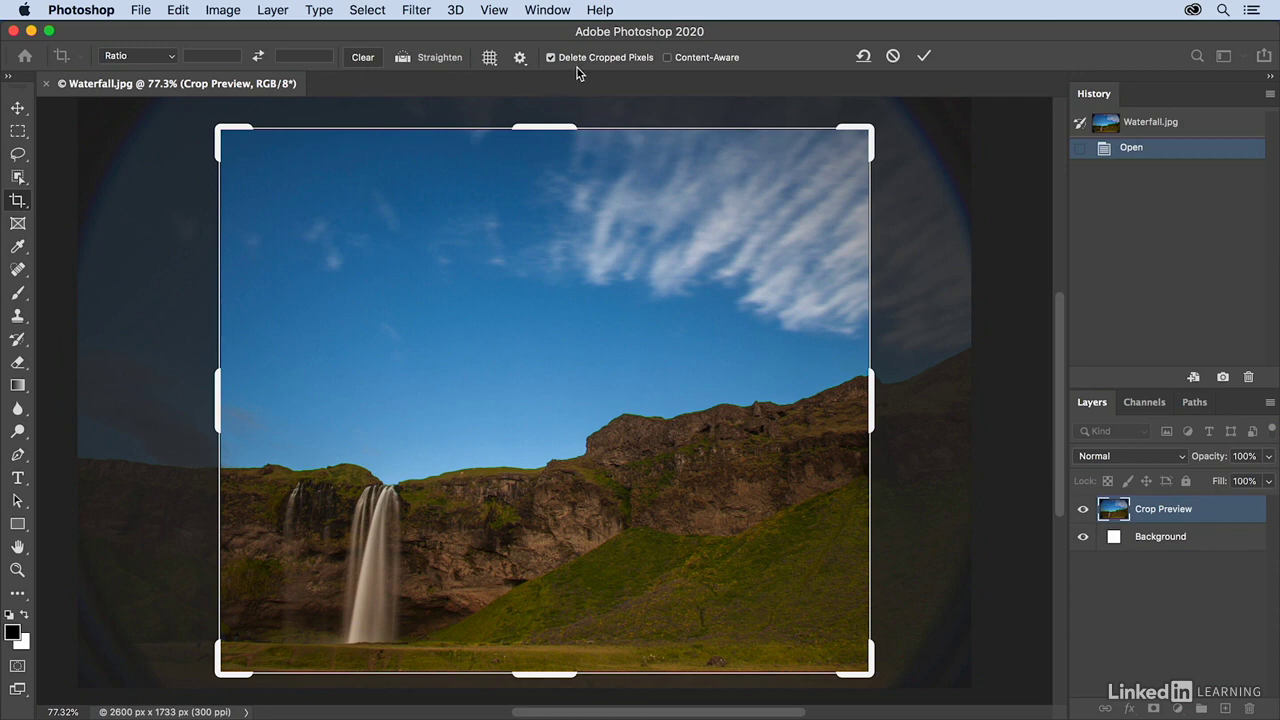
# Apply the crop with Delete Cropped Pixels enabled and revert the image to its Open history state
pyautogui.click(925, 58)
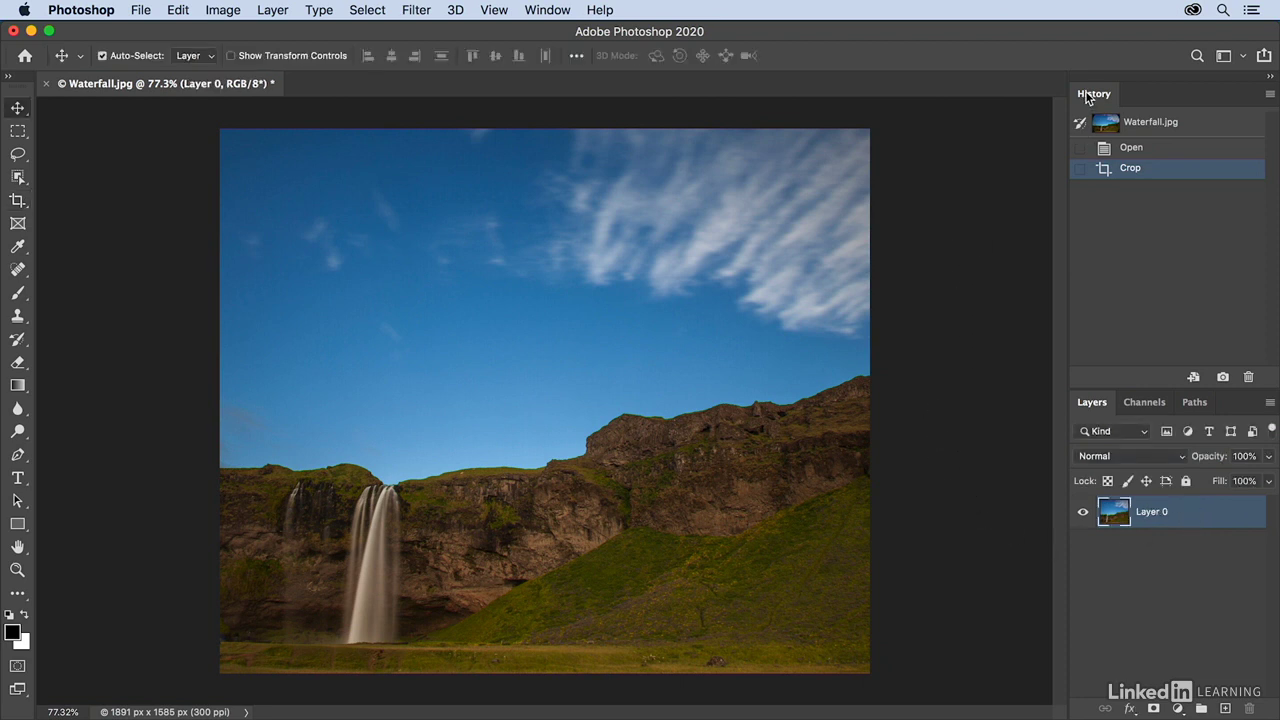
pyautogui.click(1131, 148)
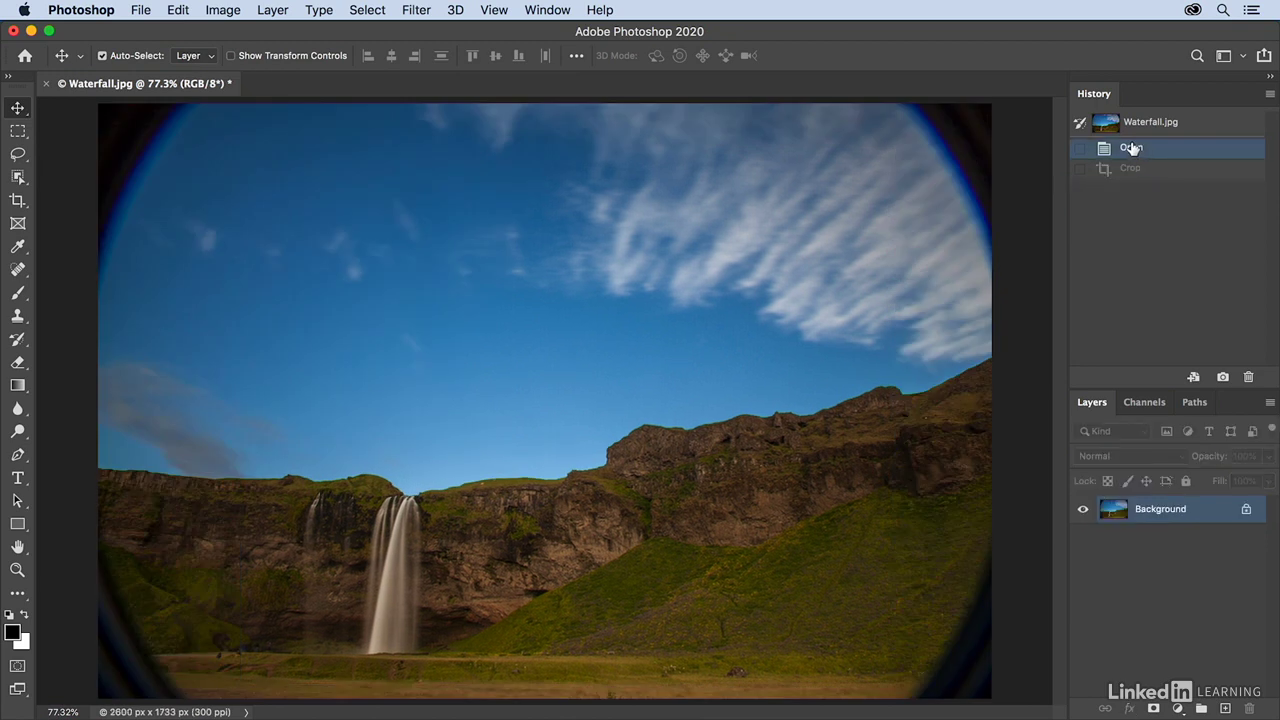
# Crop the photo inside the dark lens corners to about 2076 x 1483 px with Delete Cropped Pixels turned off
pyautogui.press('c')
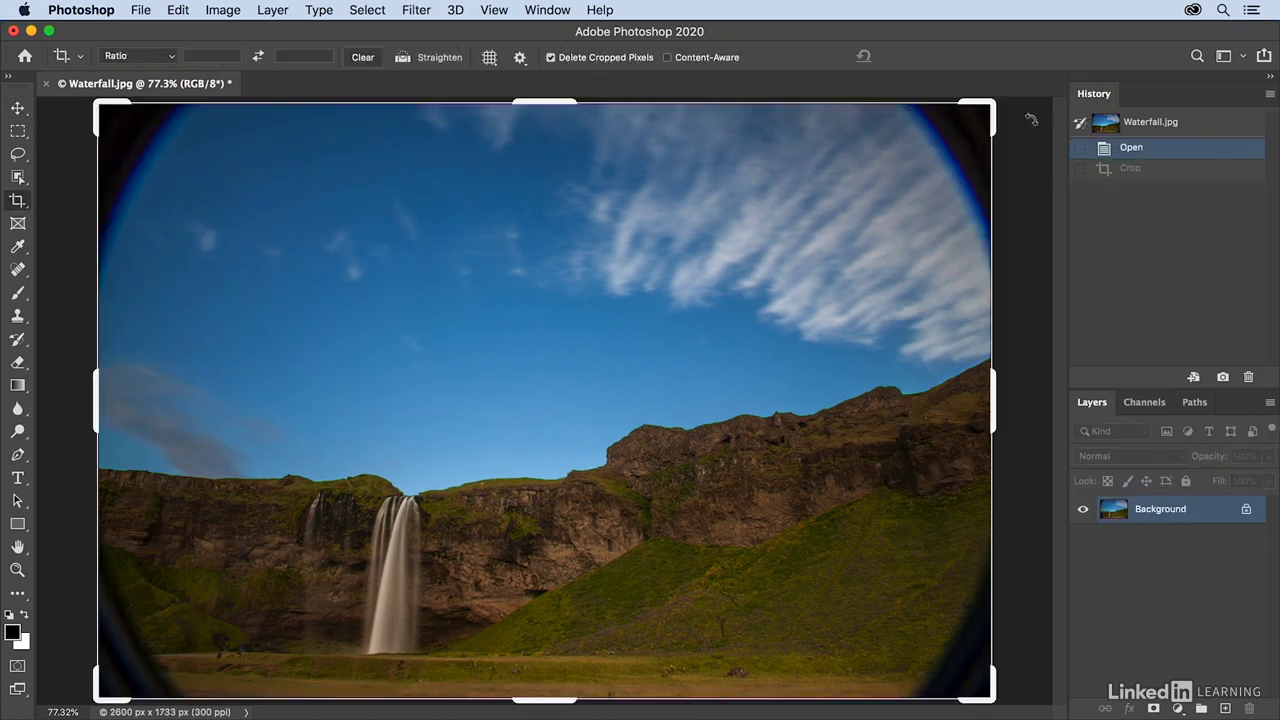
pyautogui.moveTo(990, 101); pyautogui.dragTo(904, 145)
pyautogui.moveTo(586, 294); pyautogui.dragTo(592, 263)
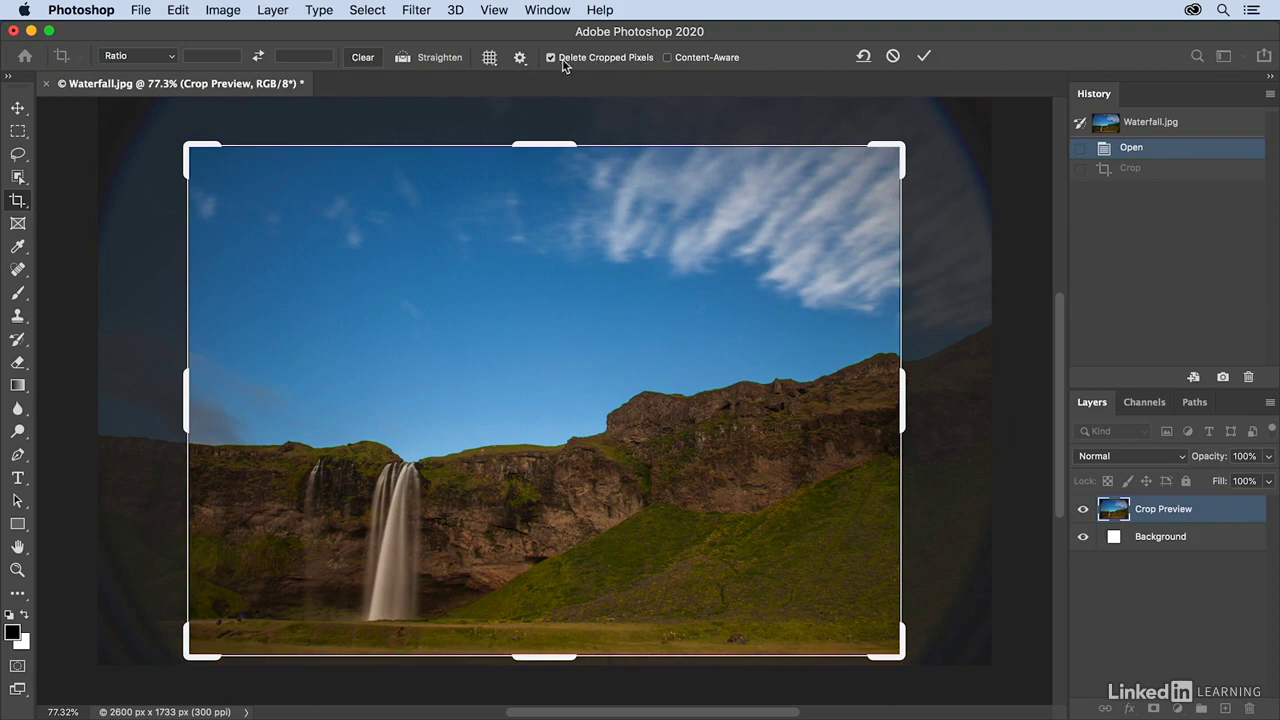
pyautogui.press('Return')
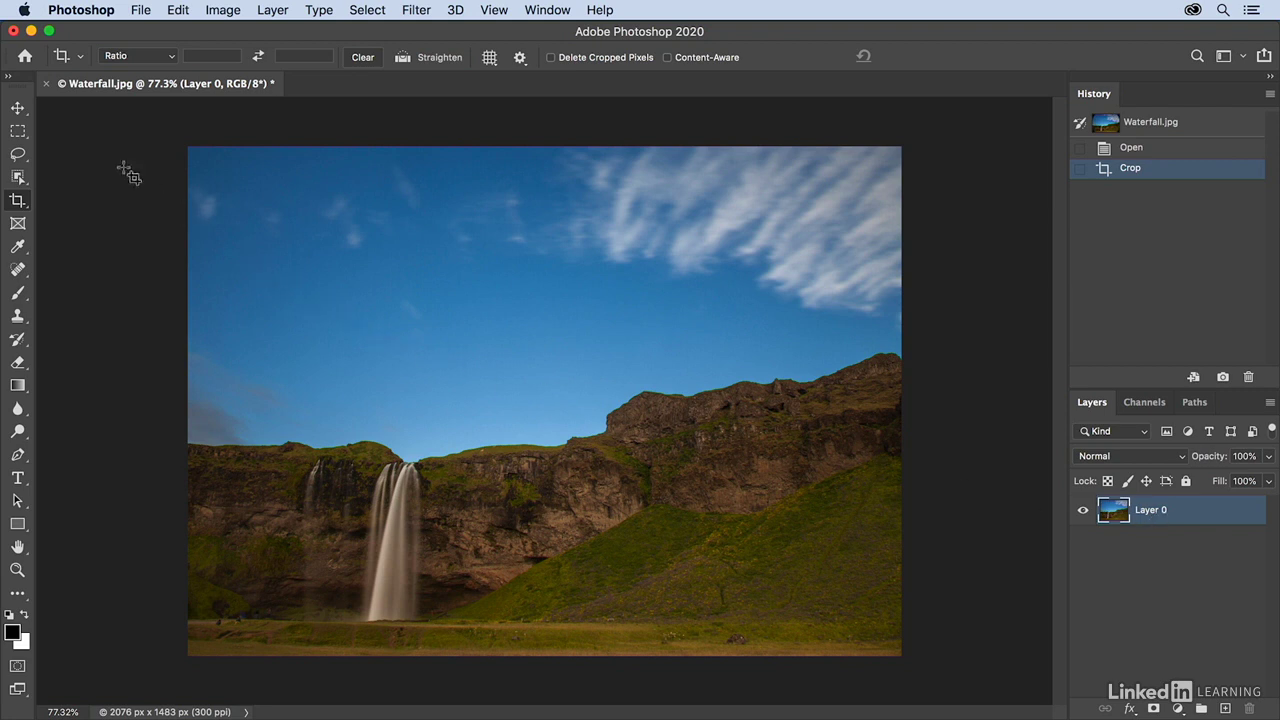
# Move the cropped layer diagonally to expose its hidden pixels, and move it back to its original position
pyautogui.click(19, 108)
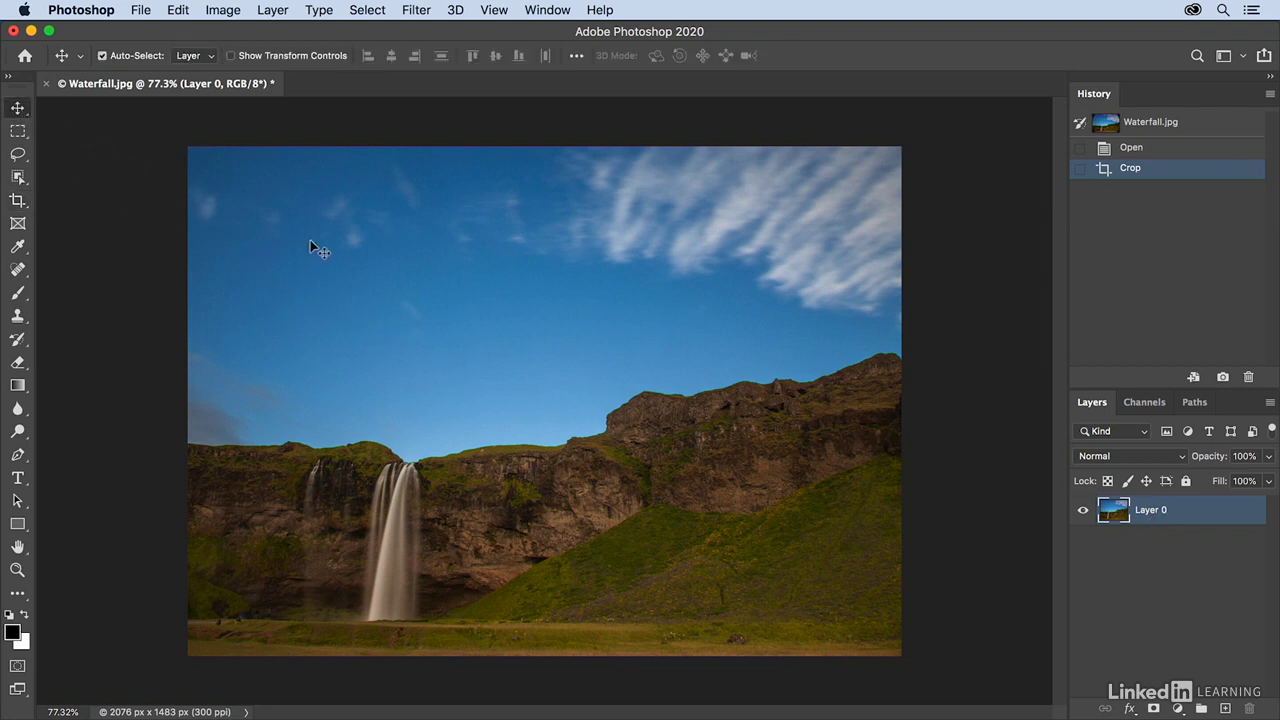
pyautogui.moveTo(310, 240); pyautogui.dragTo(406, 323)
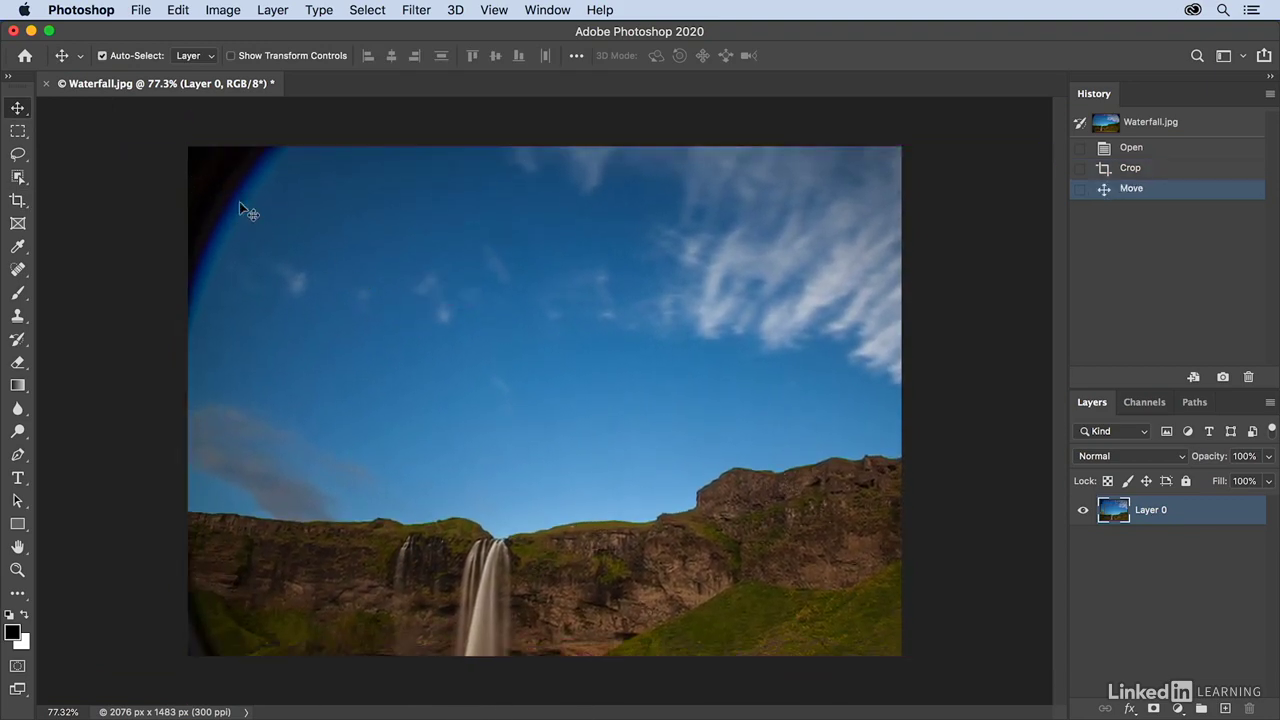
pyautogui.moveTo(605, 366); pyautogui.dragTo(510, 287)
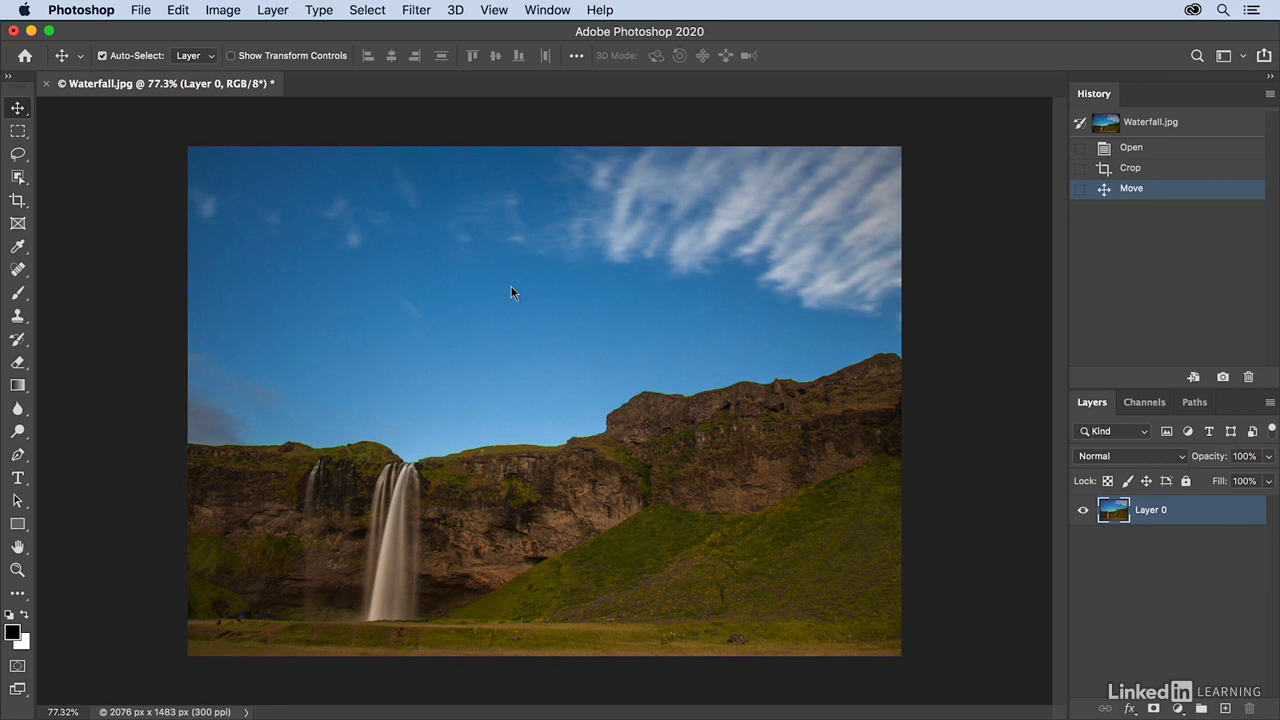
# Restore the full canvas with Reveal All to bring back the hidden cropped pixels
pyautogui.click(223, 10)
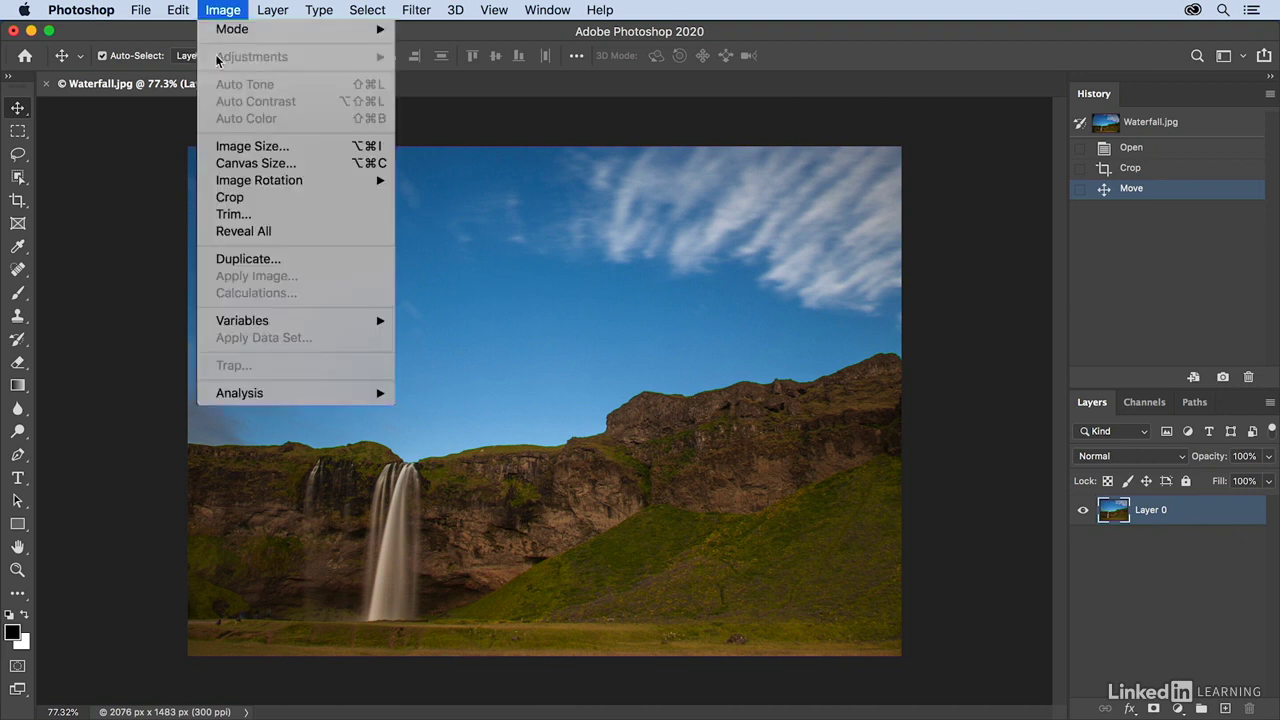
pyautogui.click(240, 231)
pyautogui.press('c')
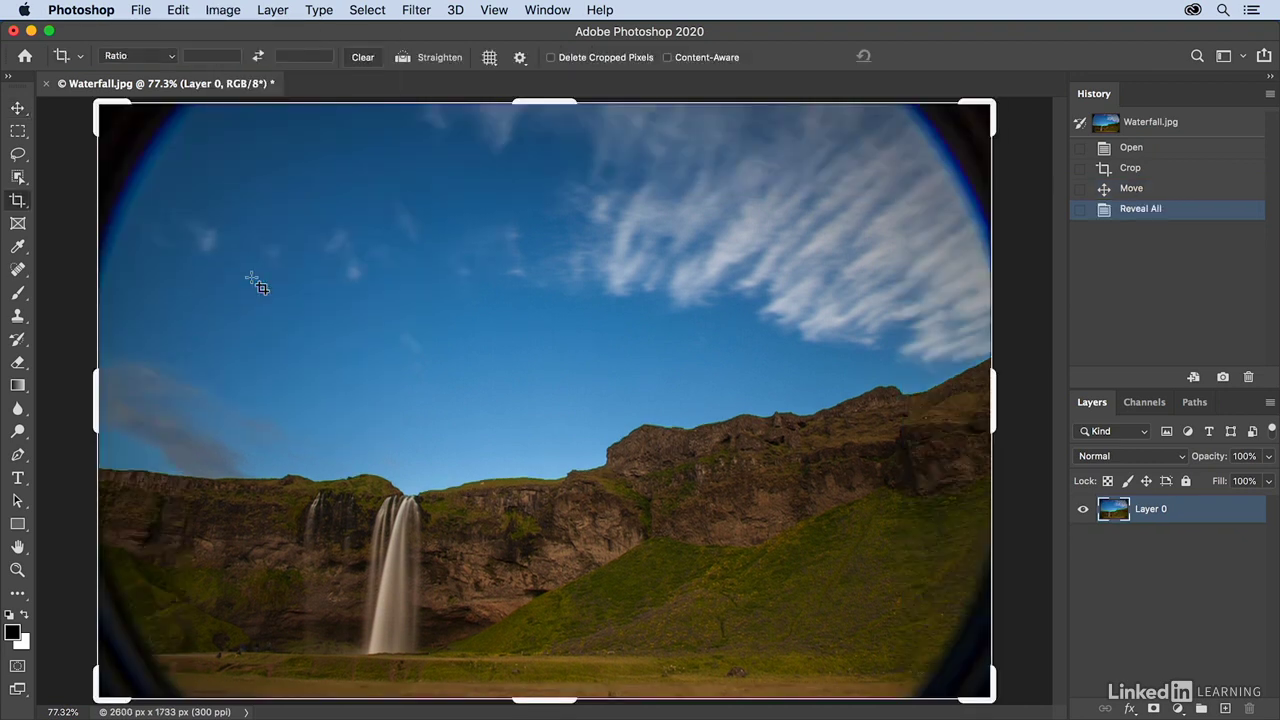
pyautogui.moveTo(96, 105); pyautogui.dragTo(294, 246)
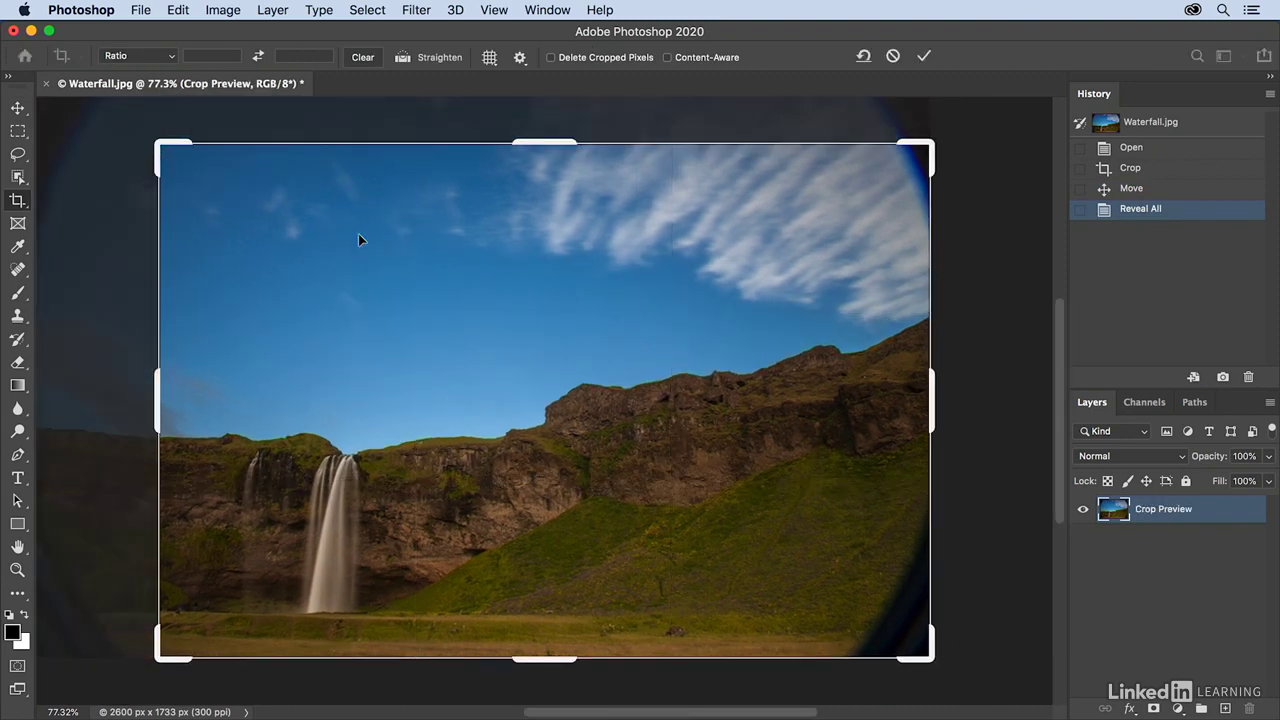
pyautogui.click(893, 58)
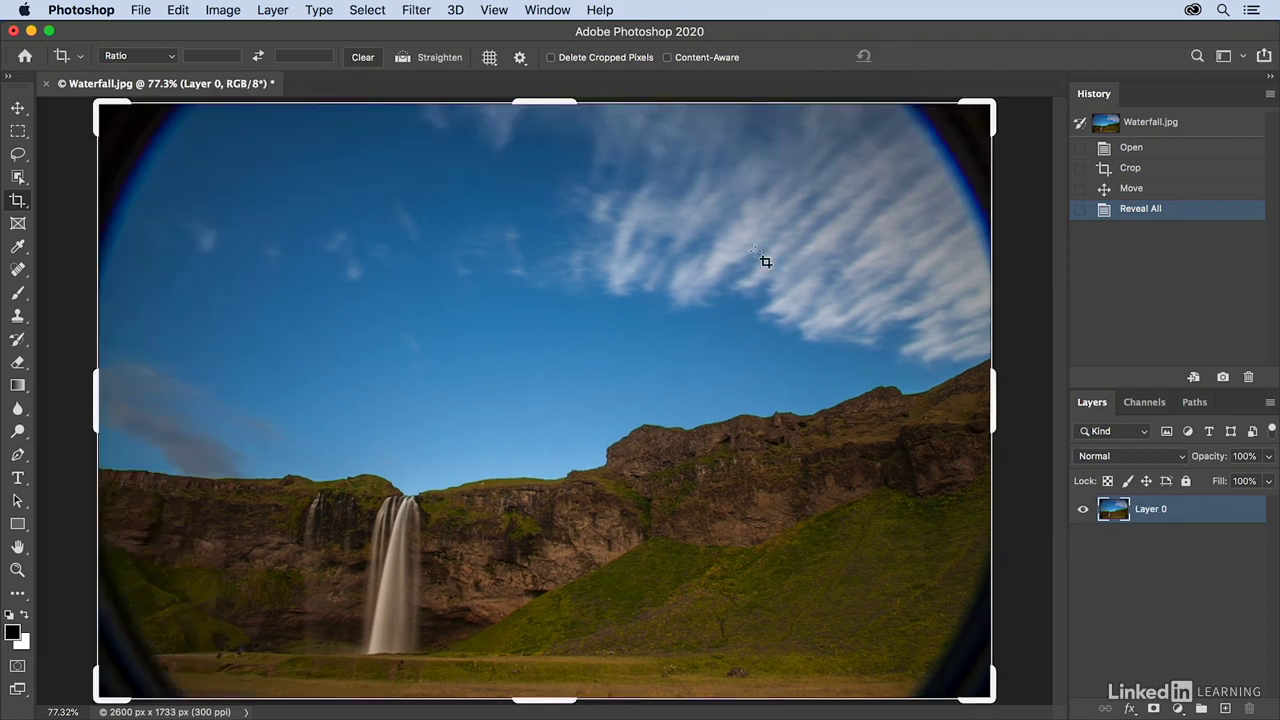